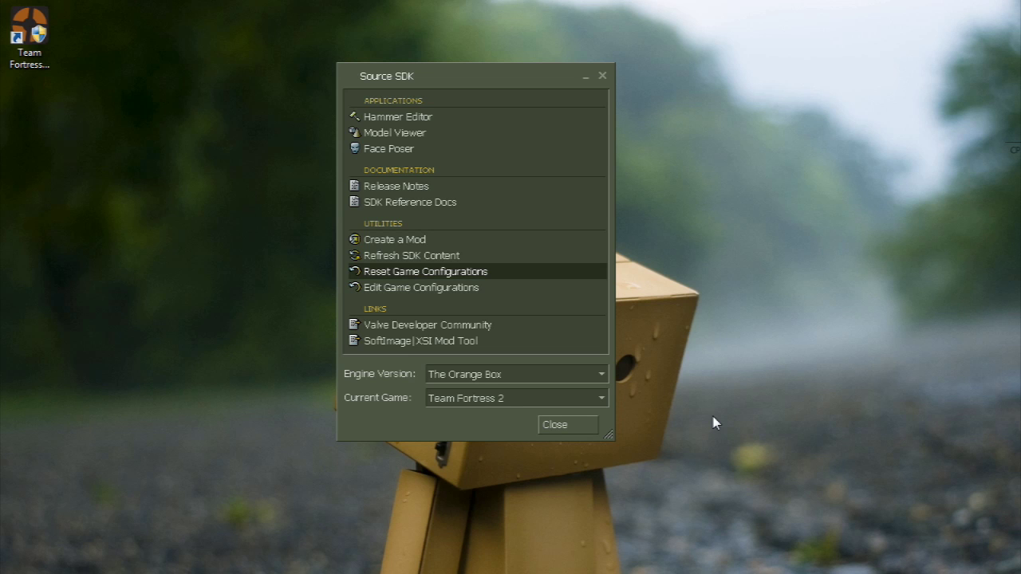
- Launch Hammer Editor from the Source SDK Applications list for Team Fortress 2
double_click(401, 118)
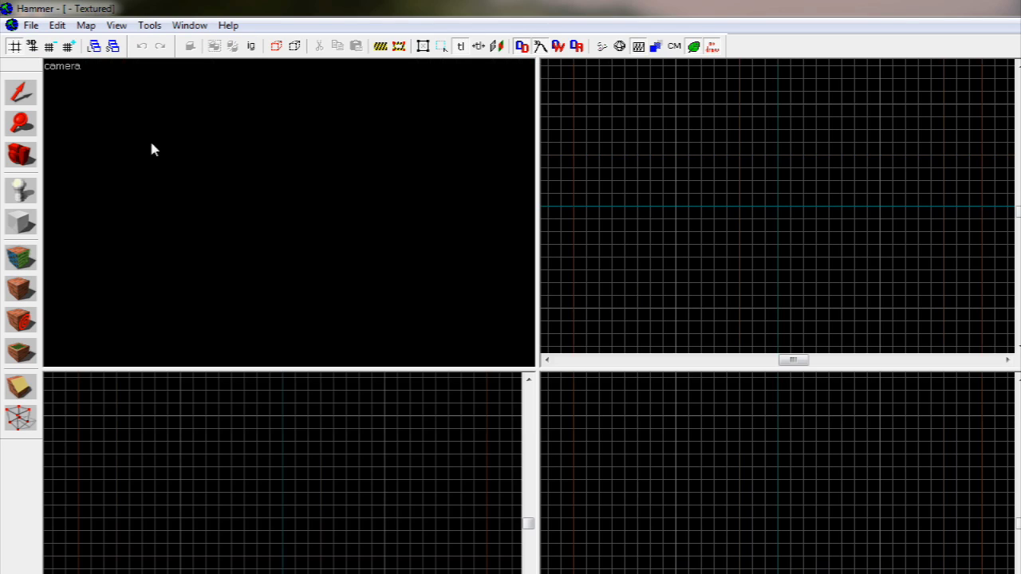
- Make the four viewports equal in size with View > Autosize 4 Views
click(116, 25)
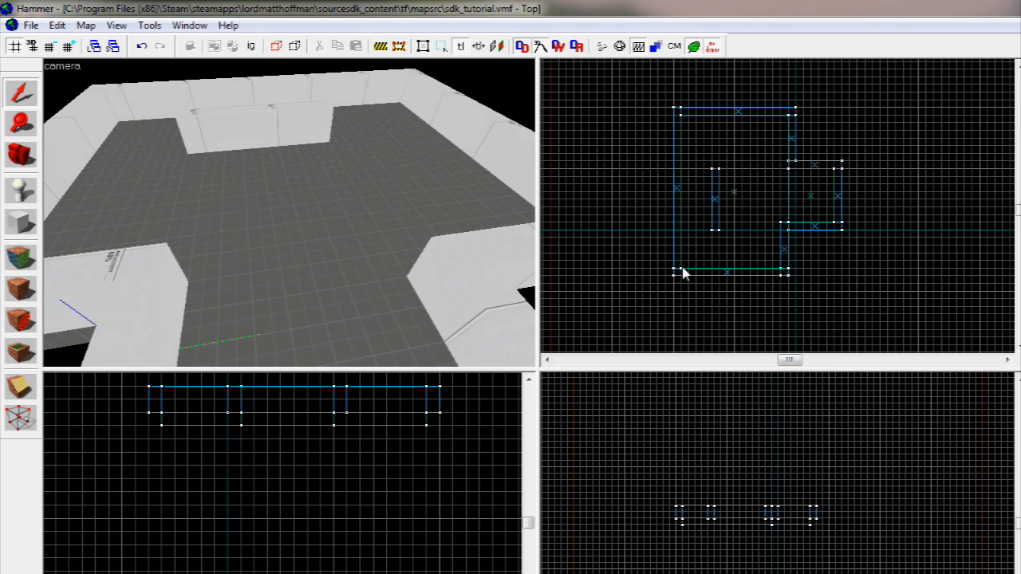
scroll(686, 255, down, 1)
- Zoom the Top, Front and Right views in on the wall brushes, then maximize the 3D view
scroll(712, 128, up, 1)
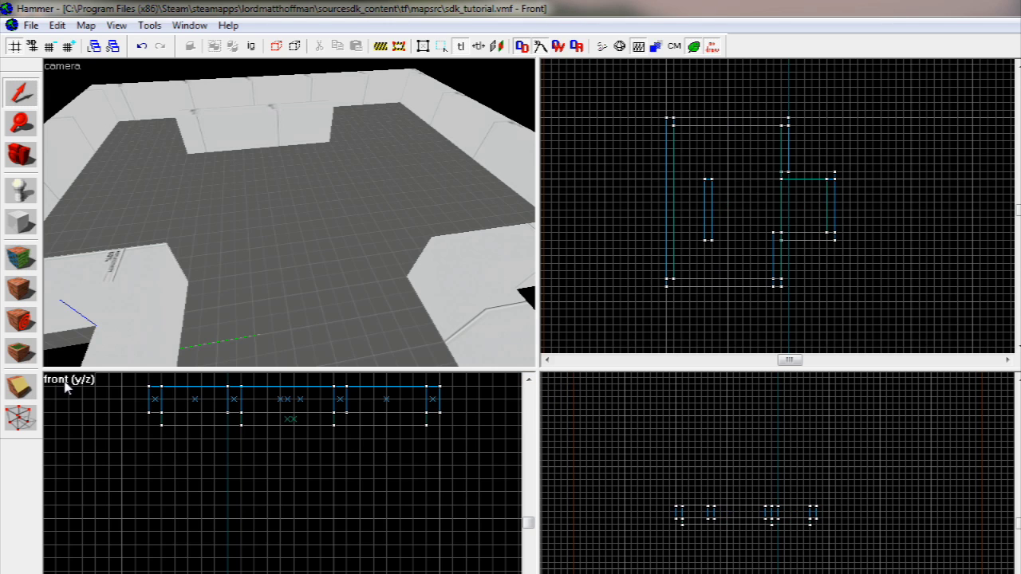
scroll(171, 438, down, 1)
scroll(176, 447, up, 2)
scroll(726, 519, up, 3)
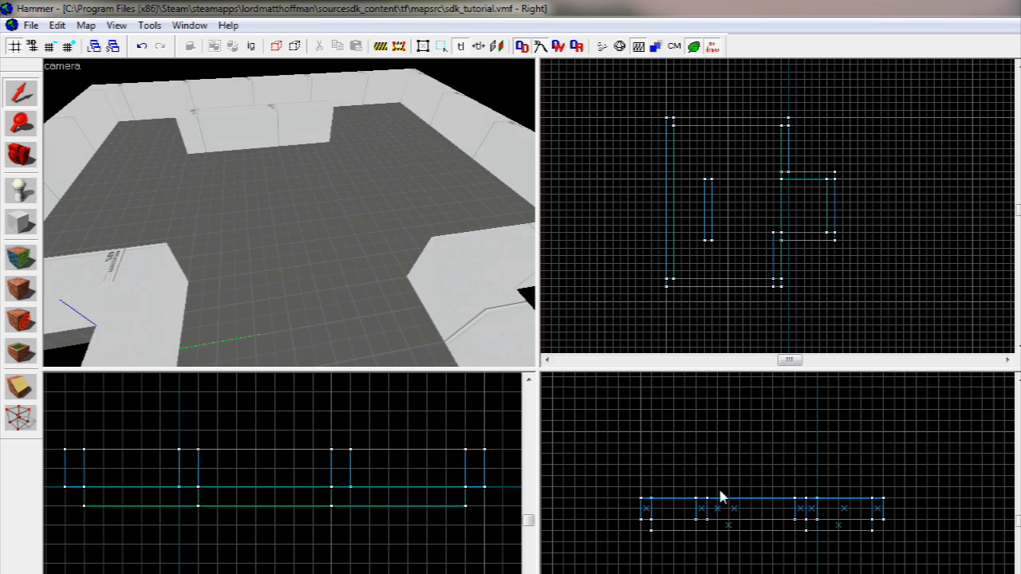
scroll(718, 247, up, 2)
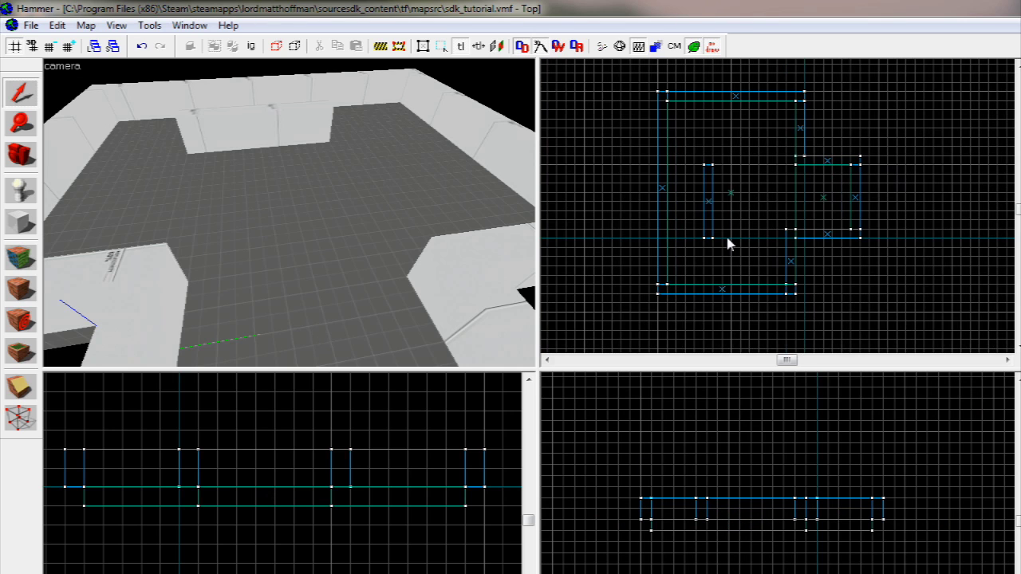
scroll(720, 240, down, 1)
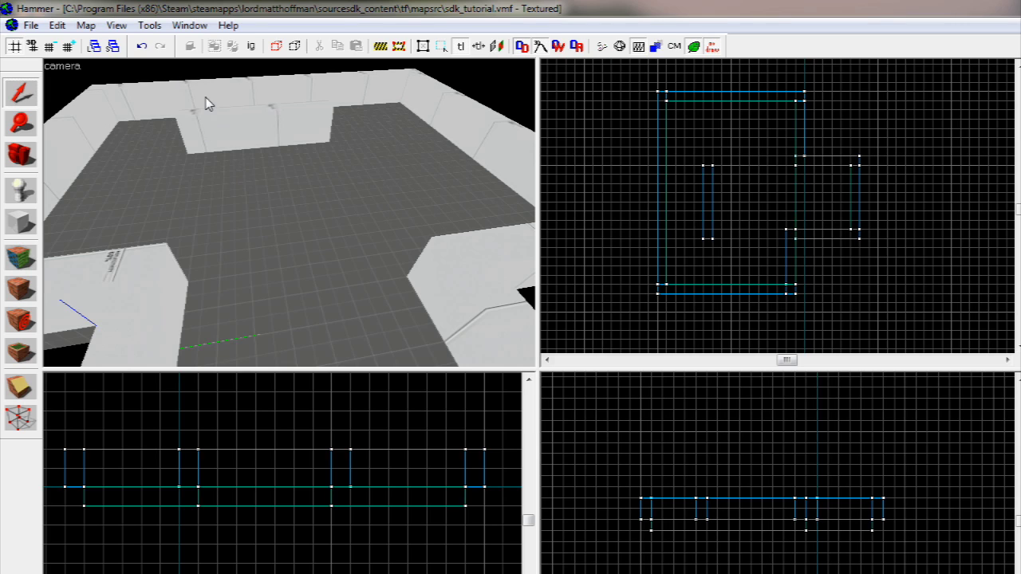
key(shift+z)
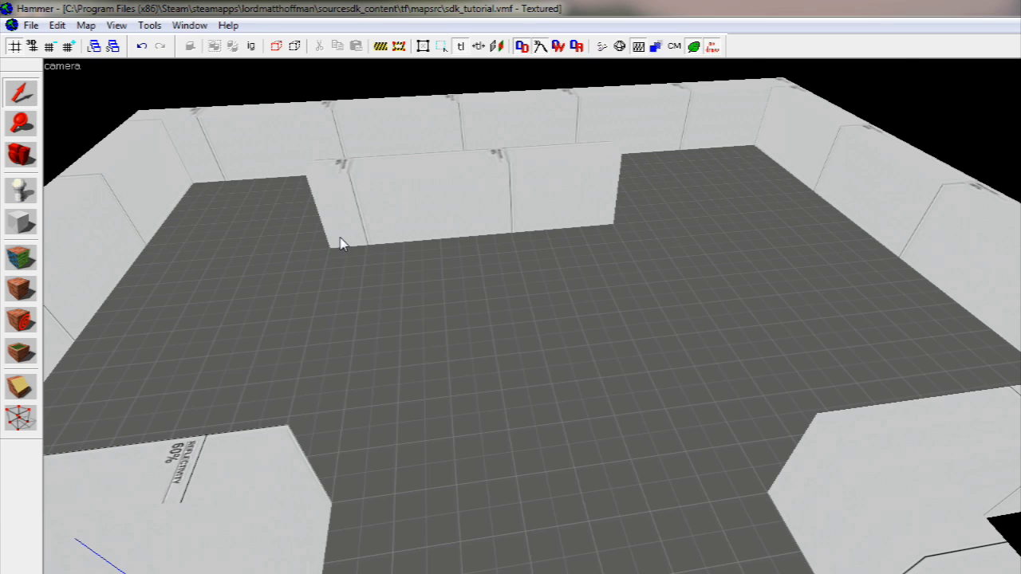
key(shift+z)
key(shift+z)
key(shift+z)
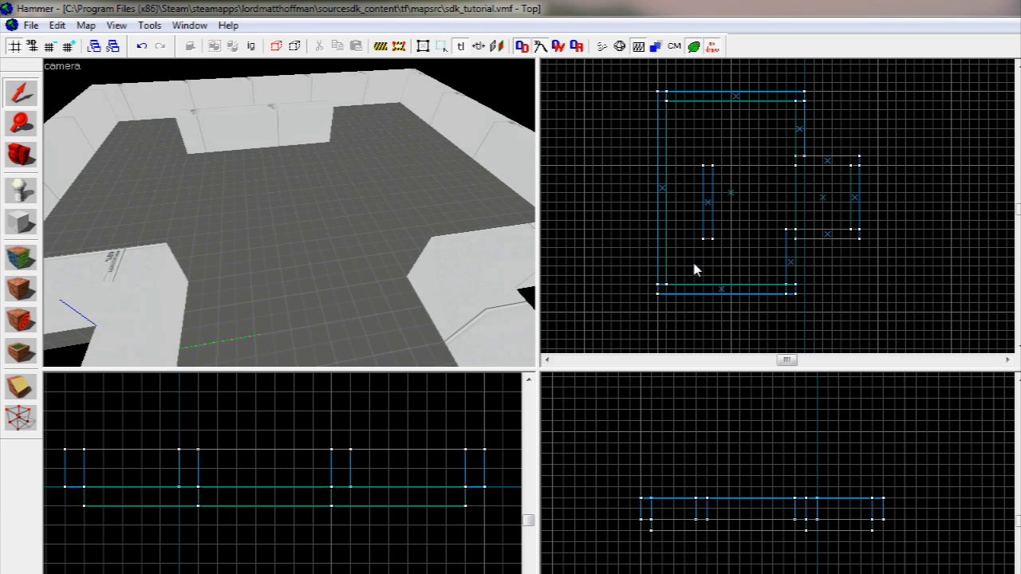
key(shift+z)
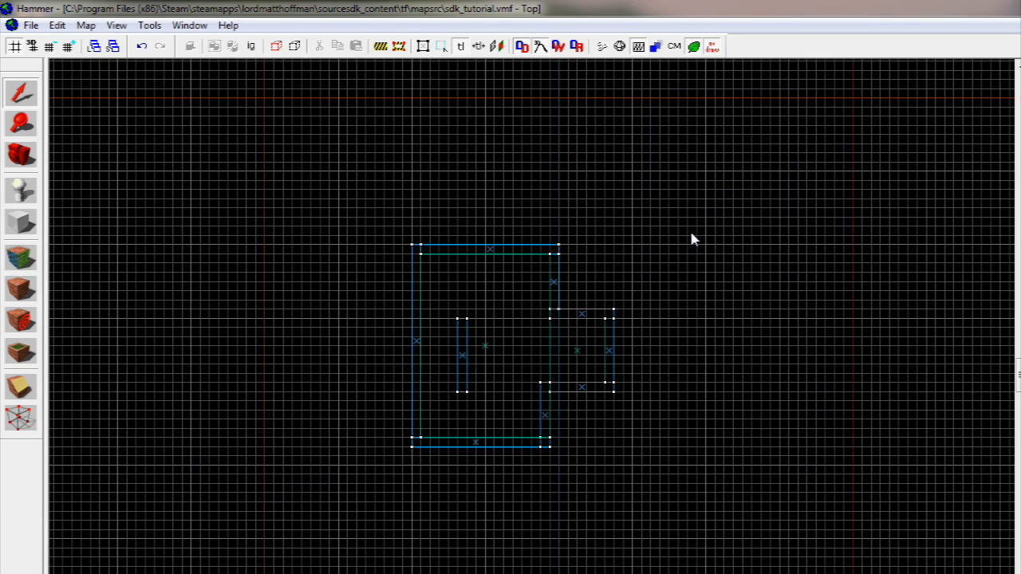
key(shift+z)
key(shift+z)
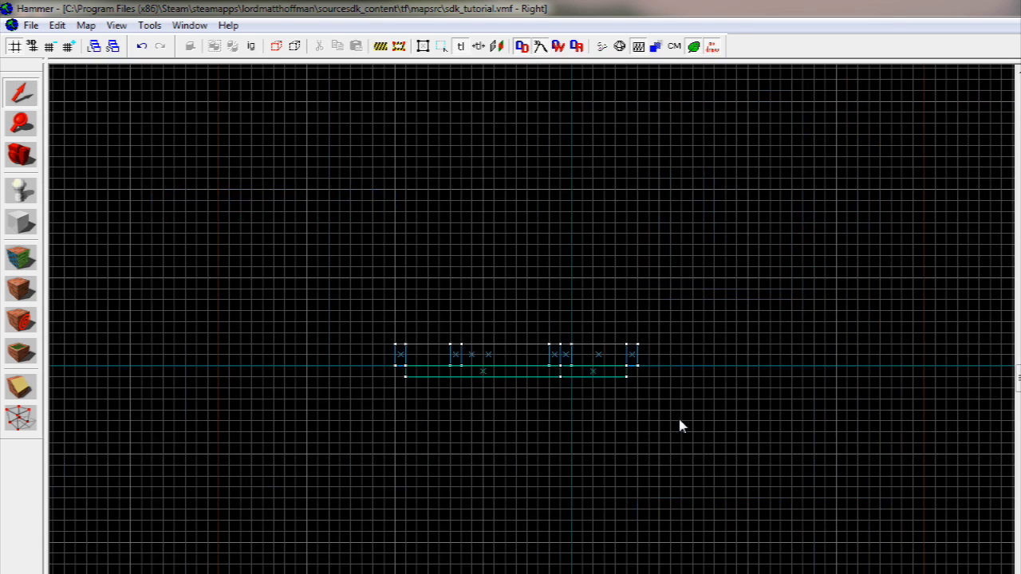
key(shift+z)
key(shift+z)
key(shift+z)
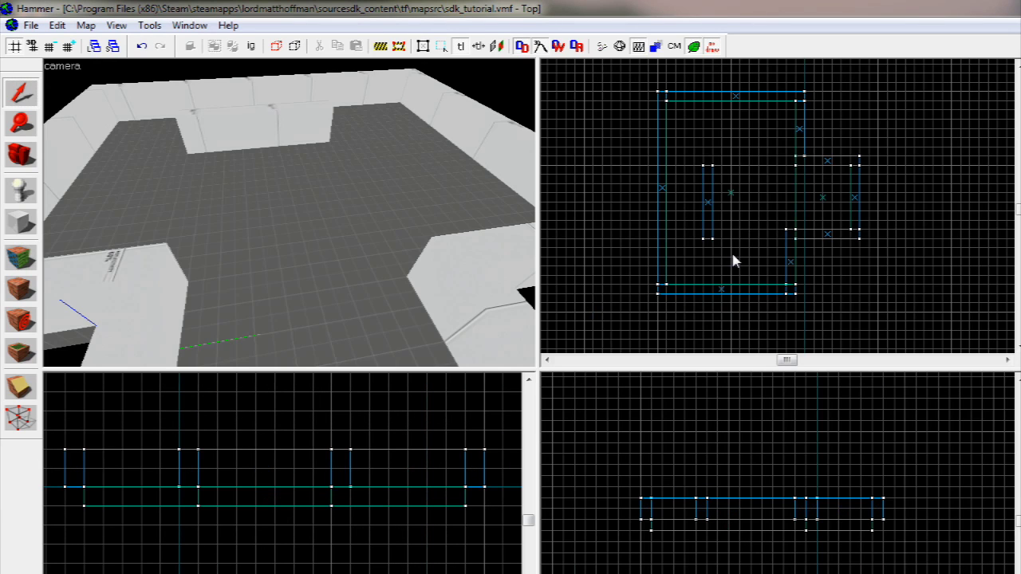
key(shift+z)
key(shift+z)
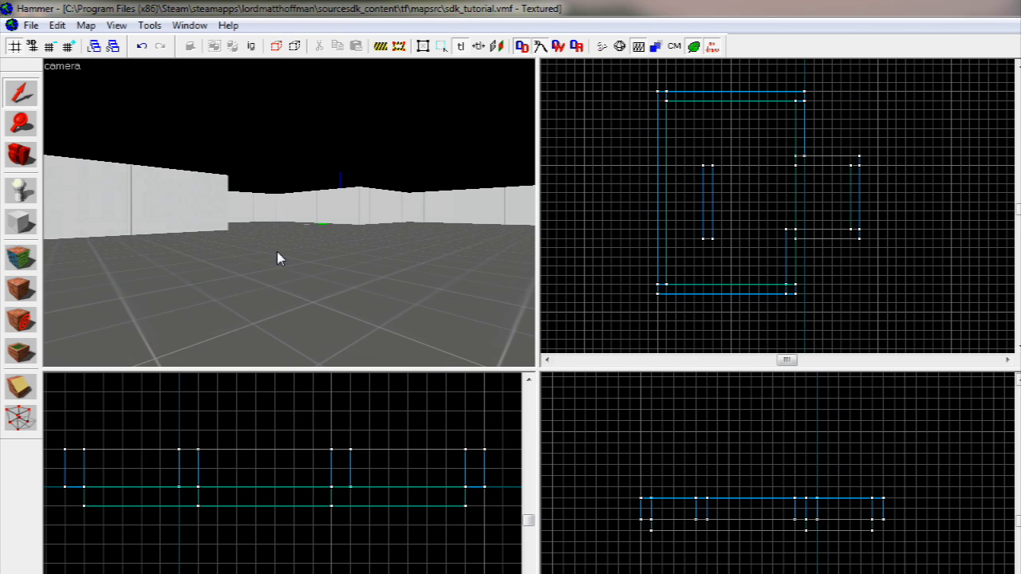
- Fly the 3D camera toward a wall corner and turn left past the corridor walls
key(w)
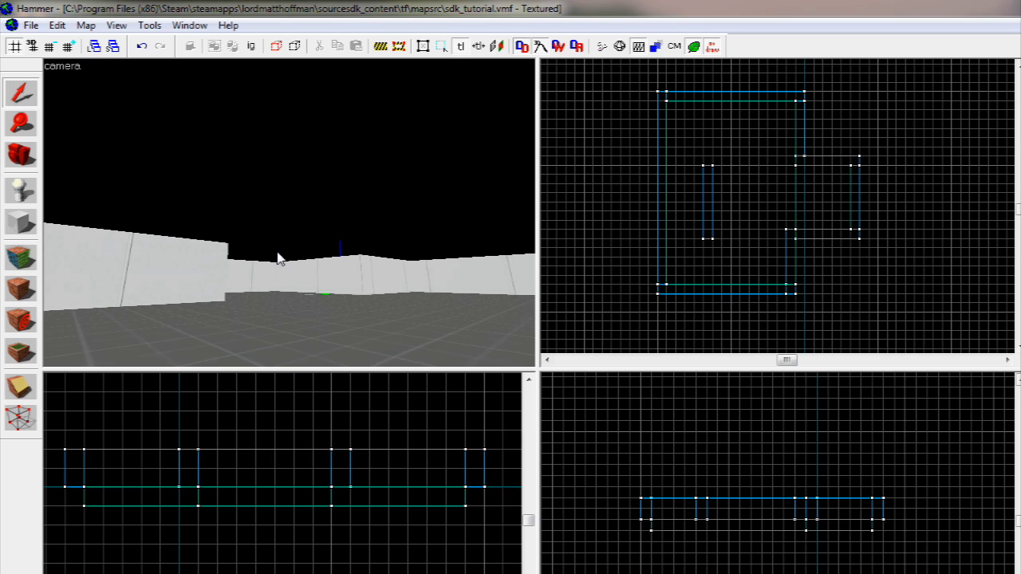
key(Left)
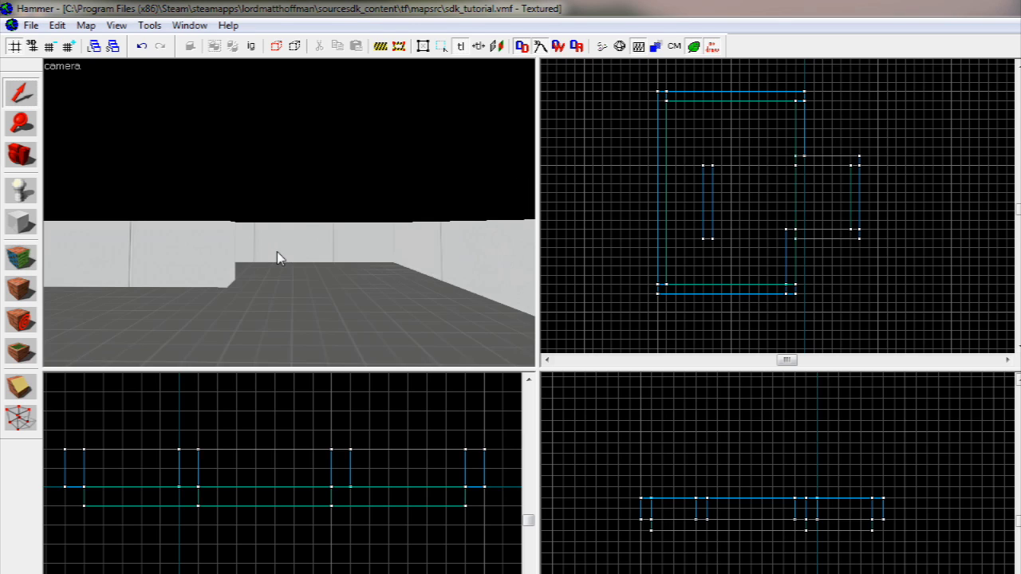
key(Left)
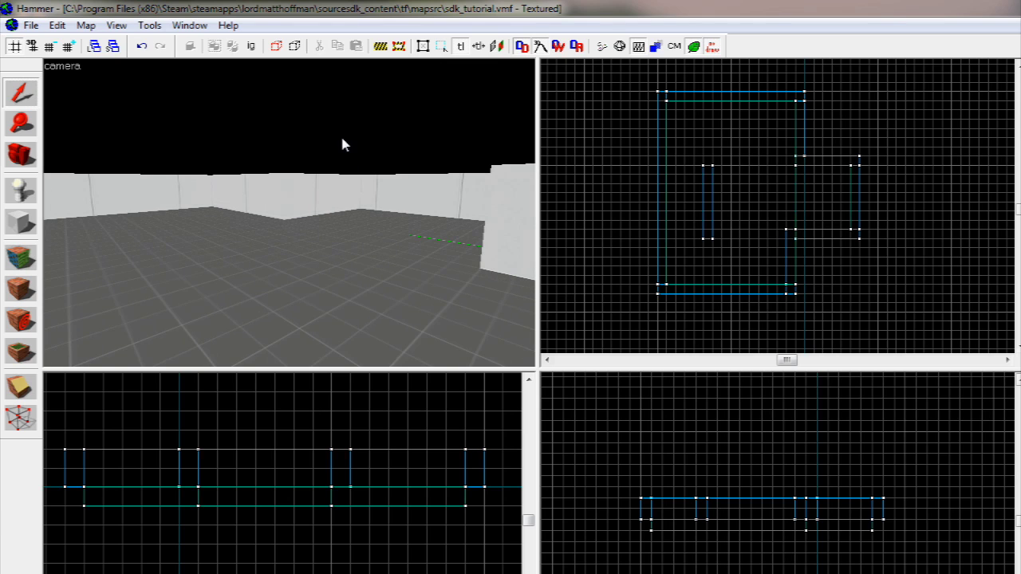
key(Left)
key(Left)
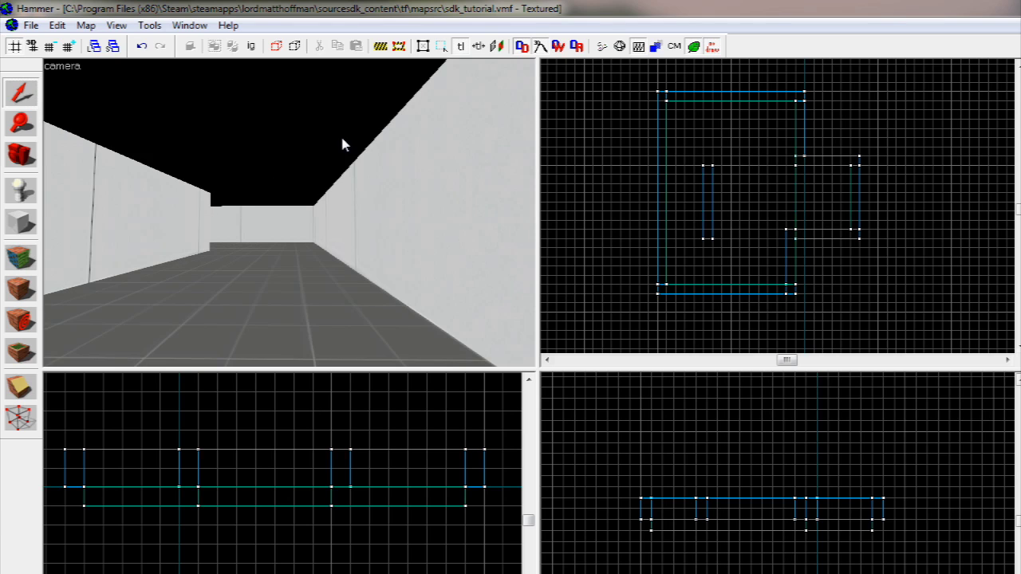
key(Left)
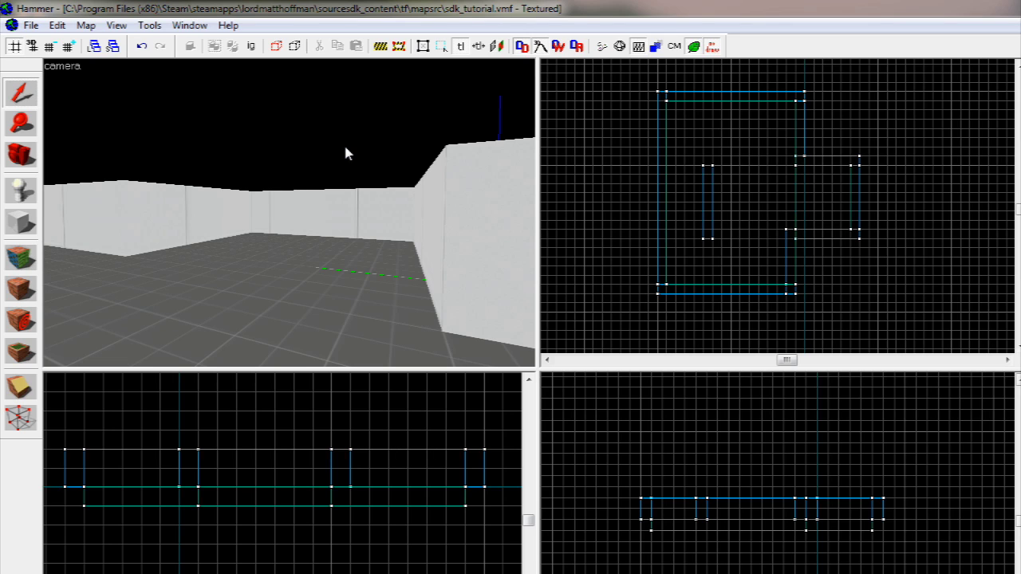
- Look around the room using mouselook and arrow keys, ending face-on to a wide wall section
key(z)
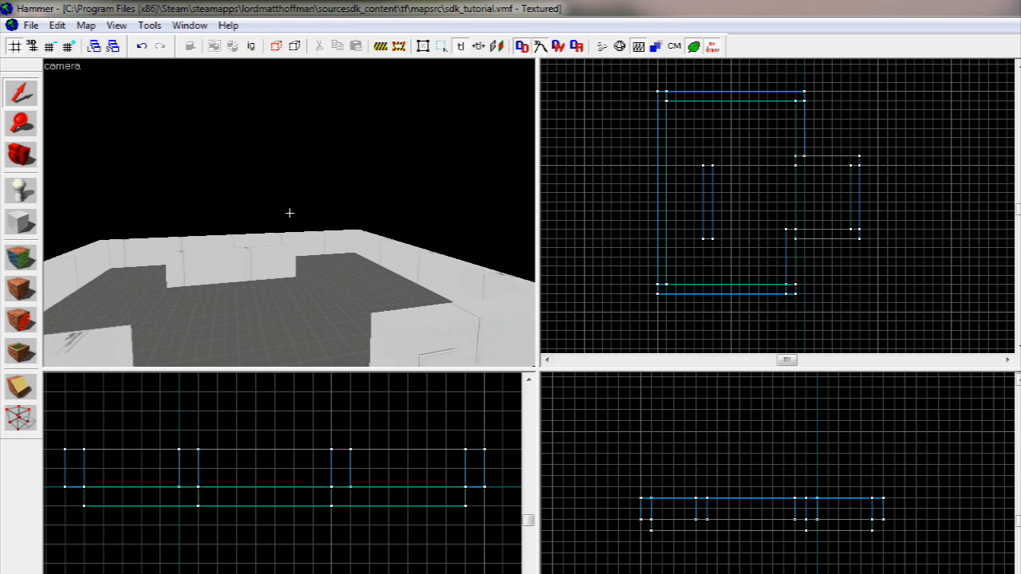
key(z)
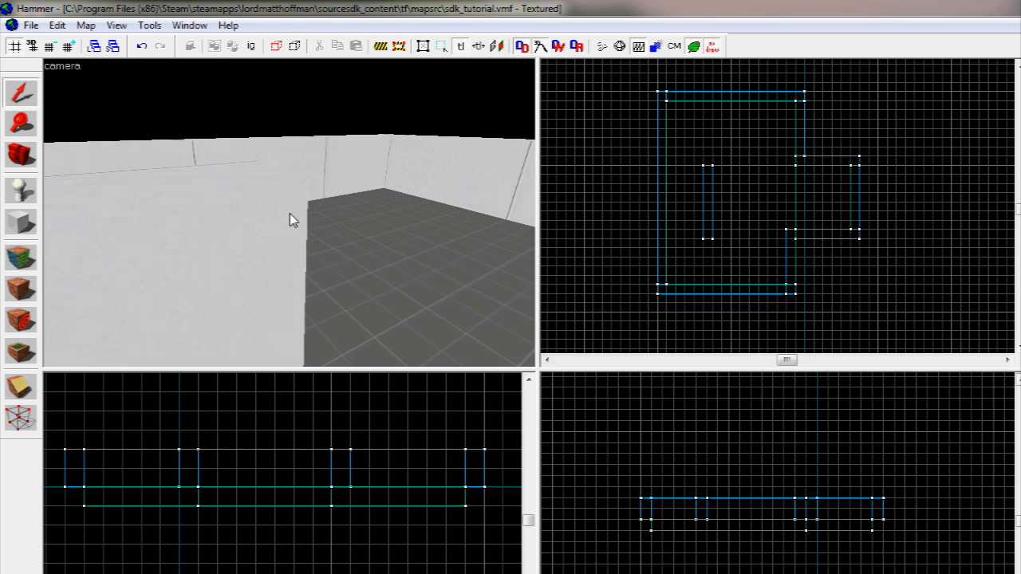
key(Left)
key(Left)
key(Left)
key(Up)
key(Up)
key(z)
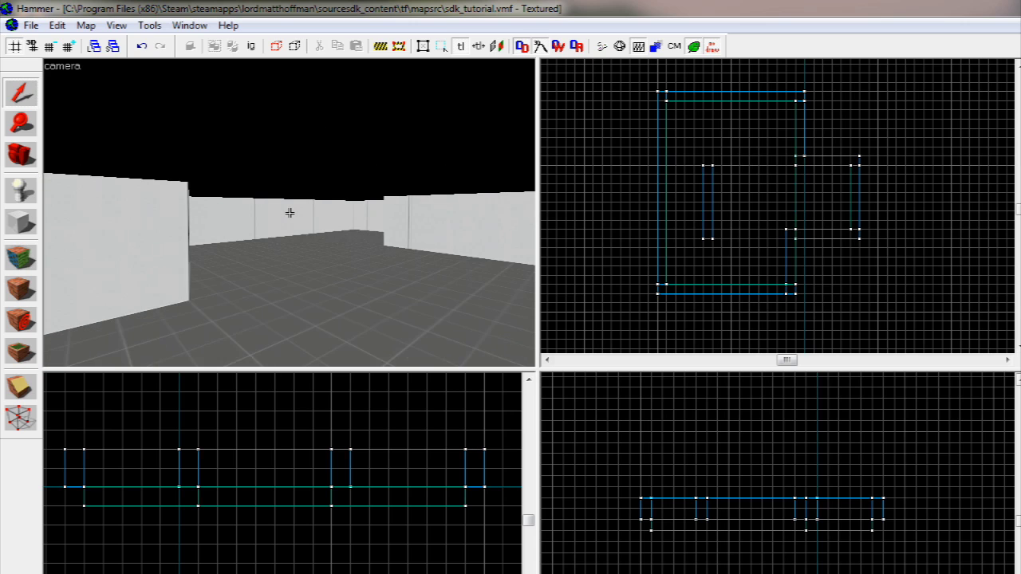
key(z)
key(Right)
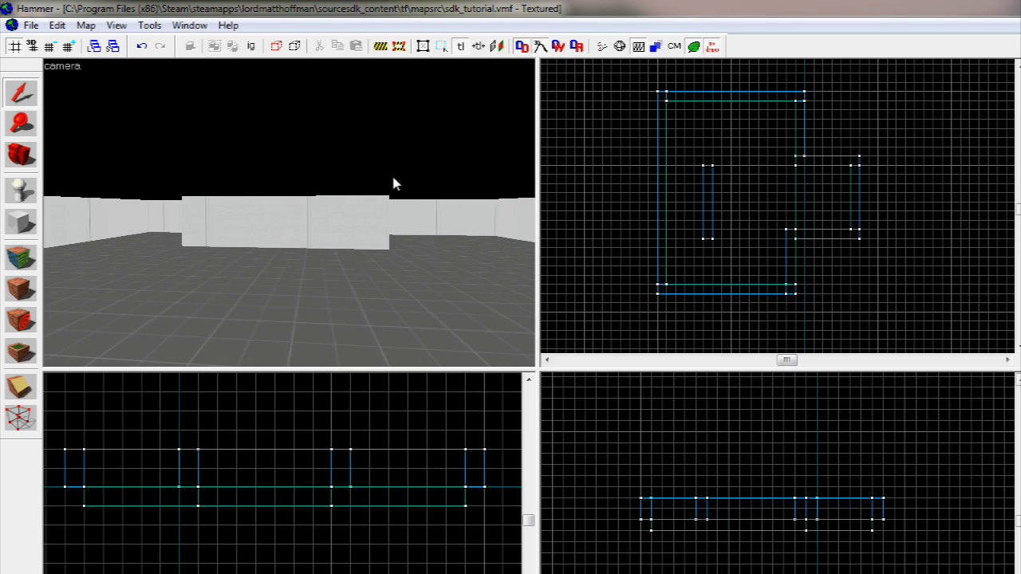
- Back the 3D camera away and tilt it for an overhead view of the wall corners
drag(538, 368, 627, 346)
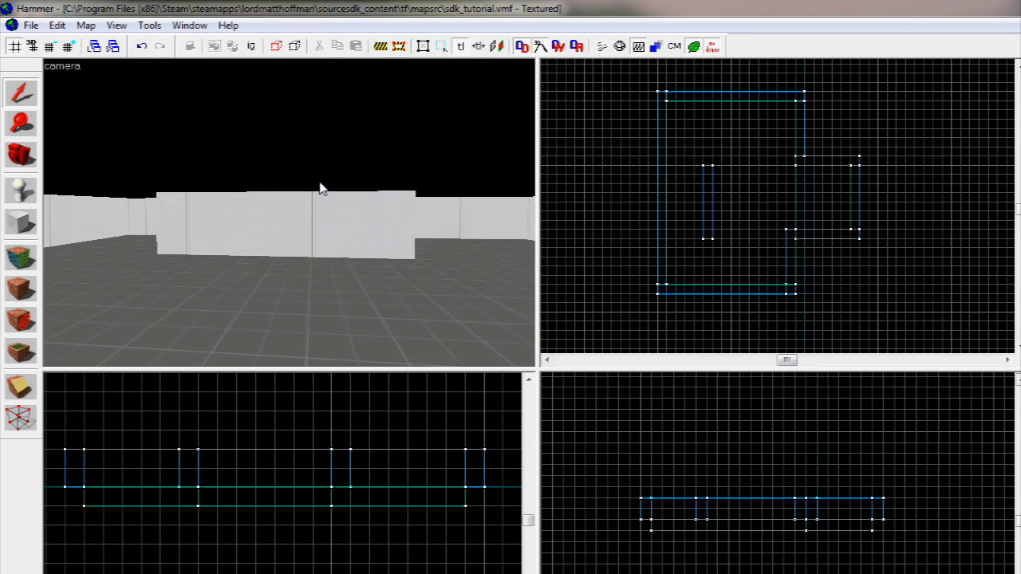
key(w)
key(Left)
key(Down)
key(s)
key(Up)
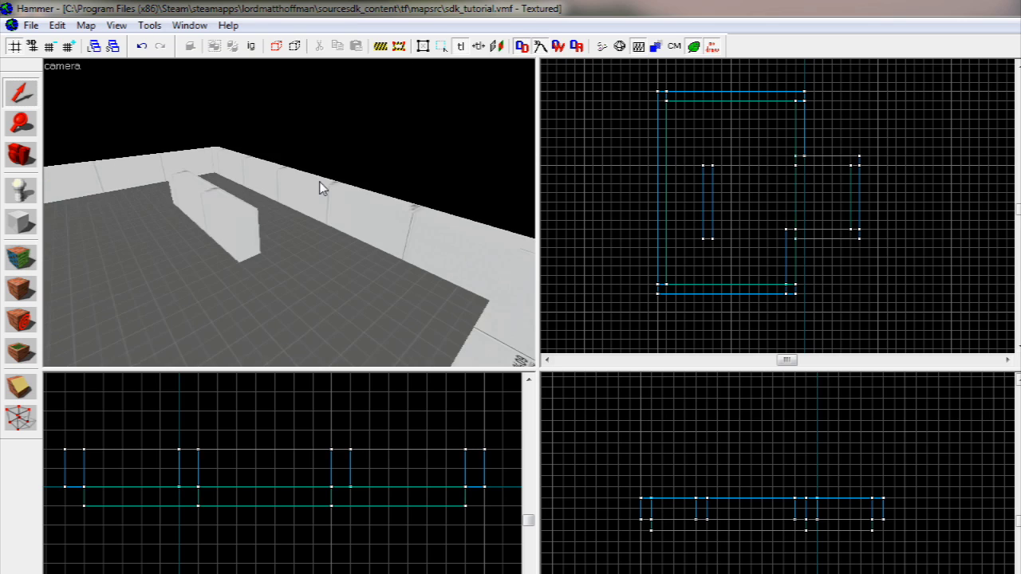
key(Left)
key(s)
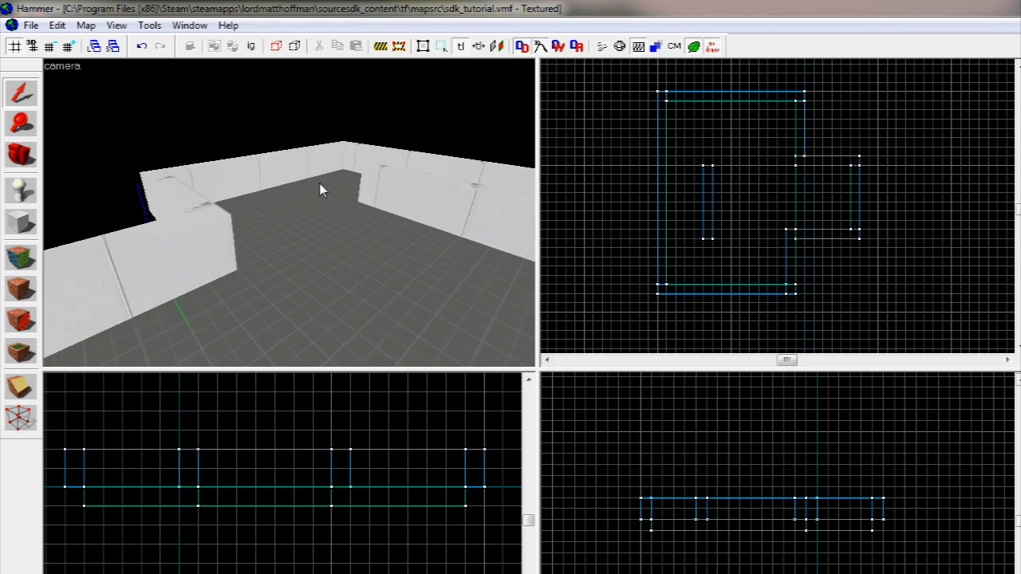
key(Left)
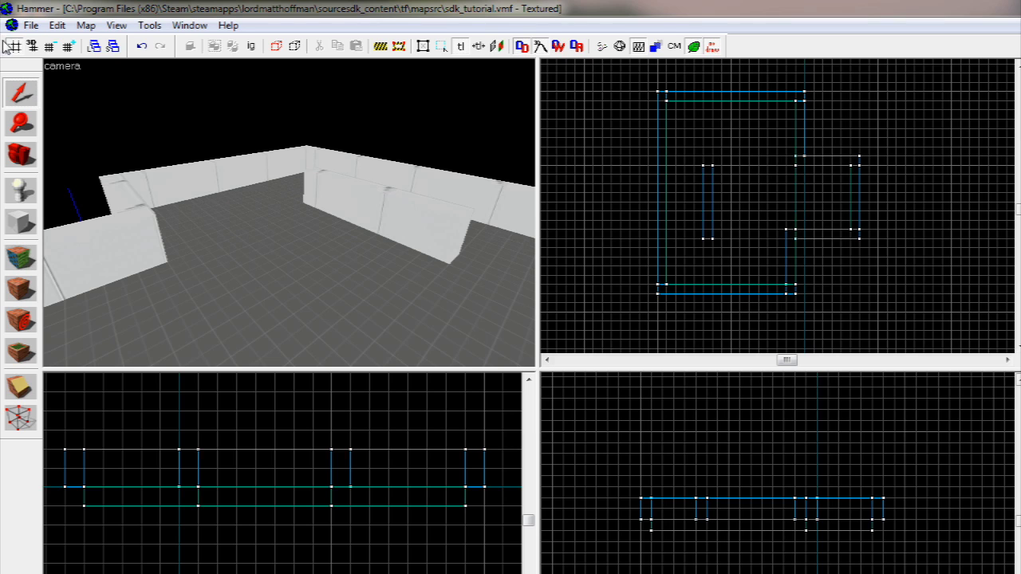
click(31, 25)
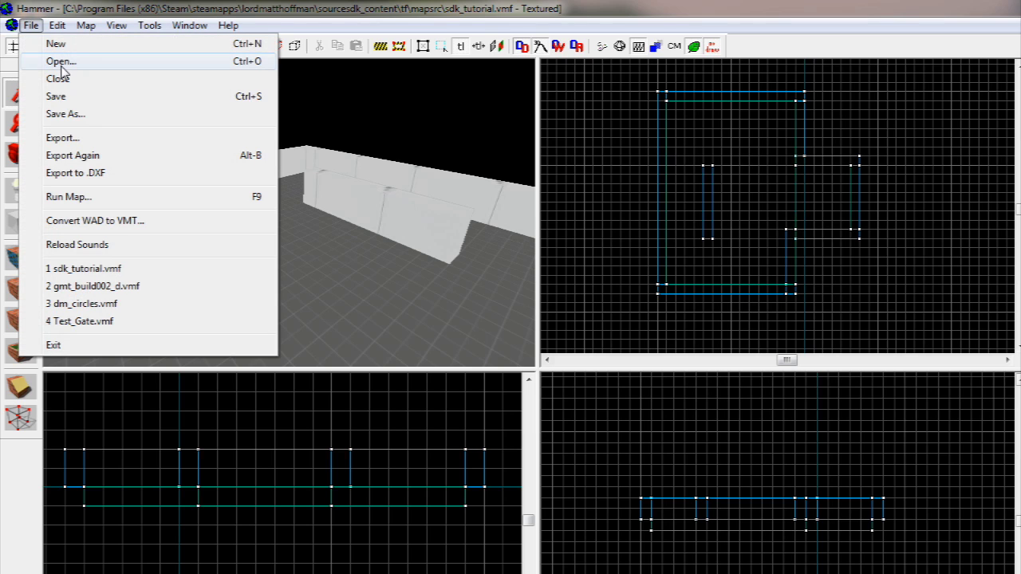
click(43, 61)
click(409, 304)
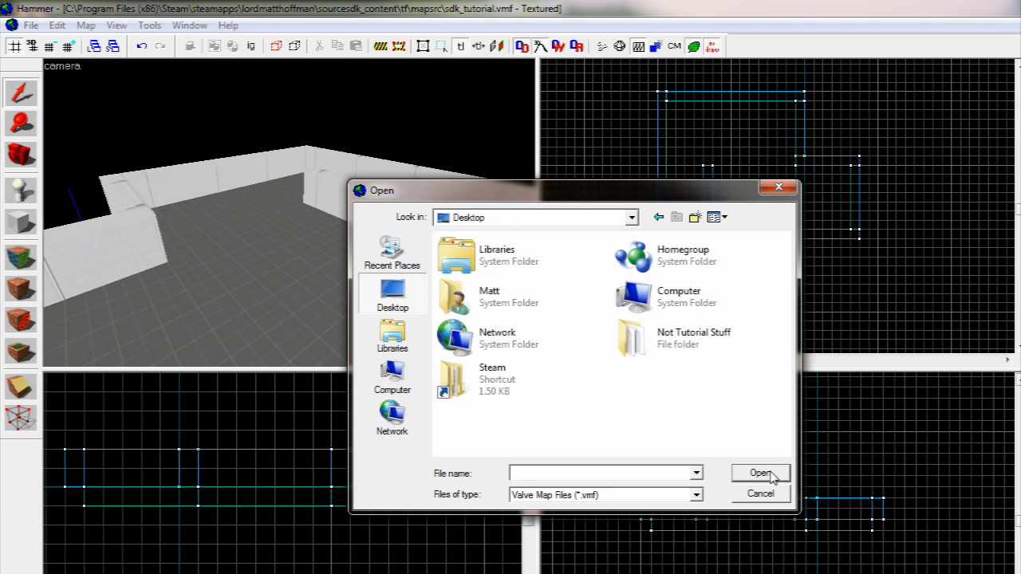
click(766, 495)
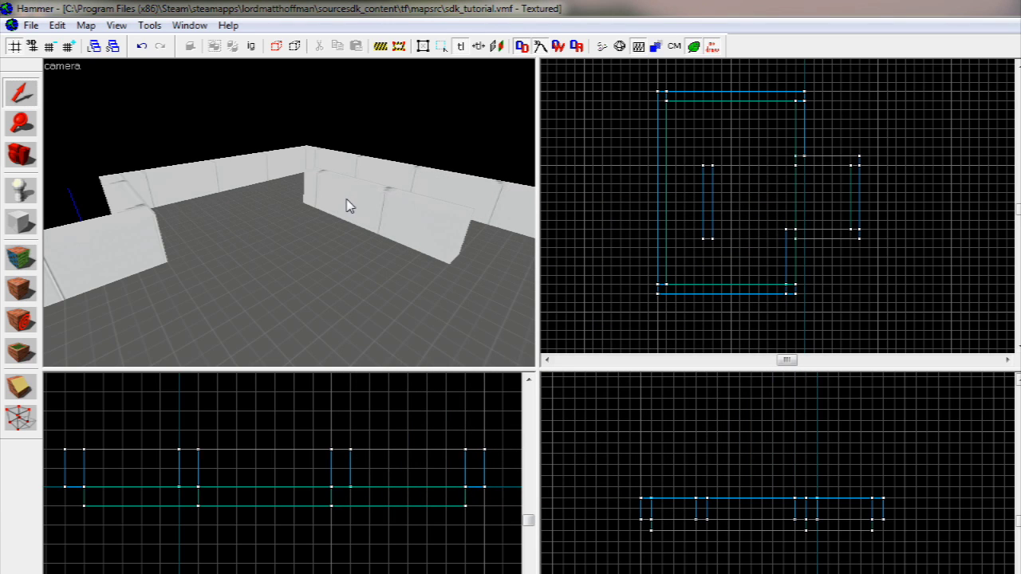